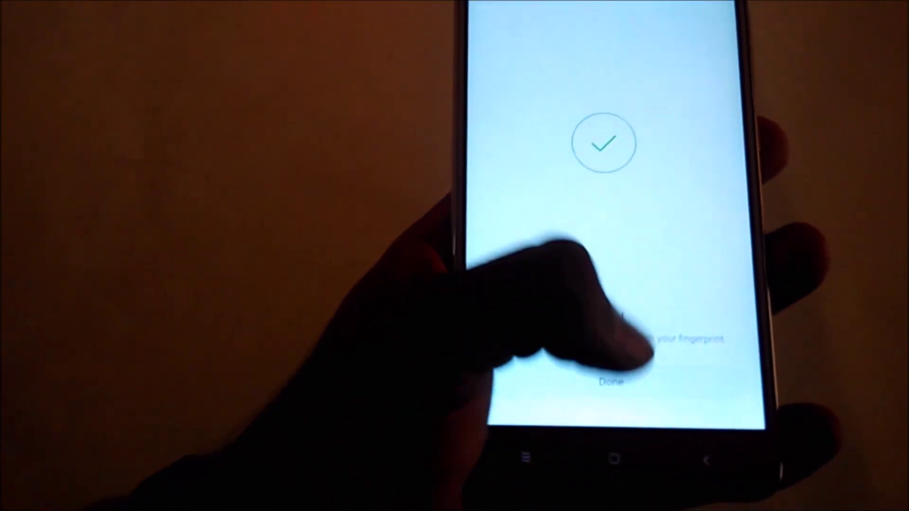
# Finish enrolling Fingerprint1 and stop requiring the password for child mode
pyautogui.click(625, 399)
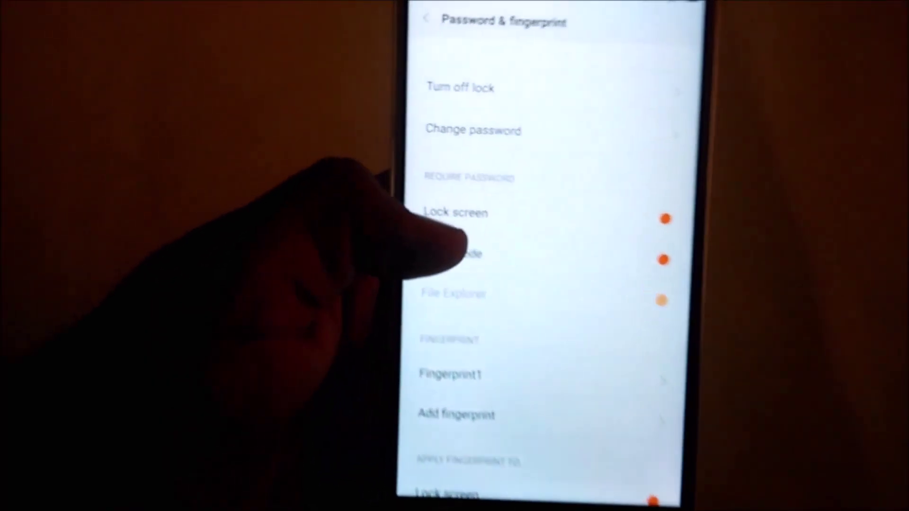
pyautogui.click(460, 256)
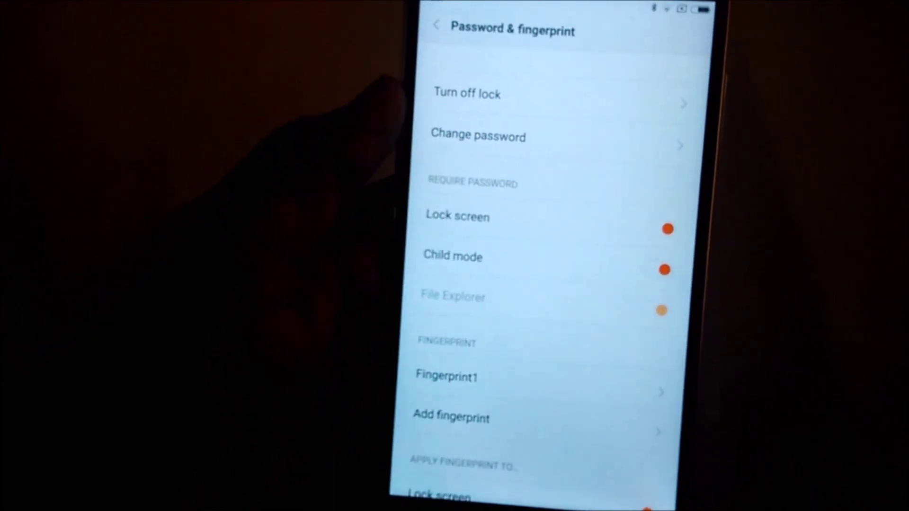